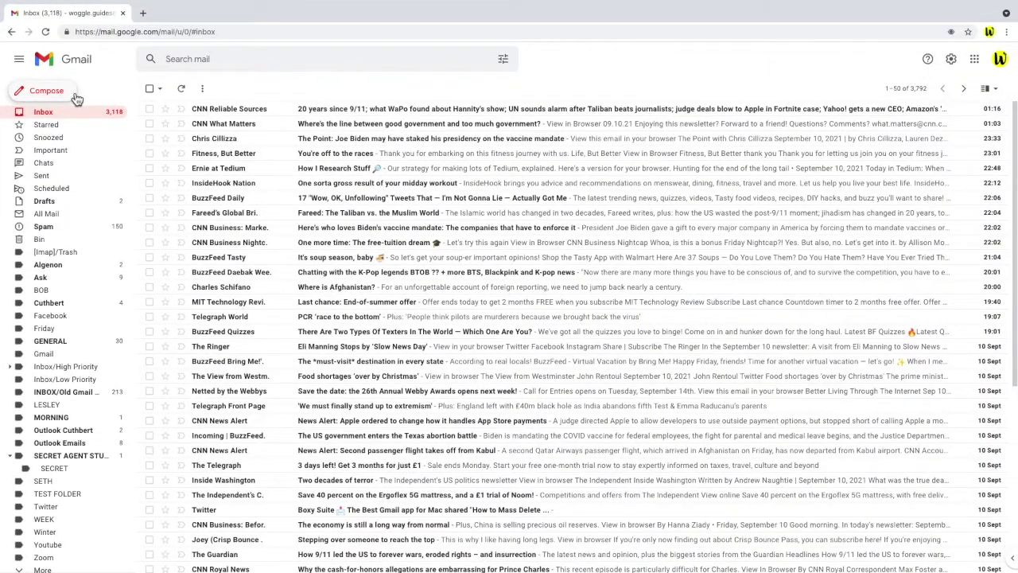
Step: Start a new blank email with the Compose button
click(48, 90)
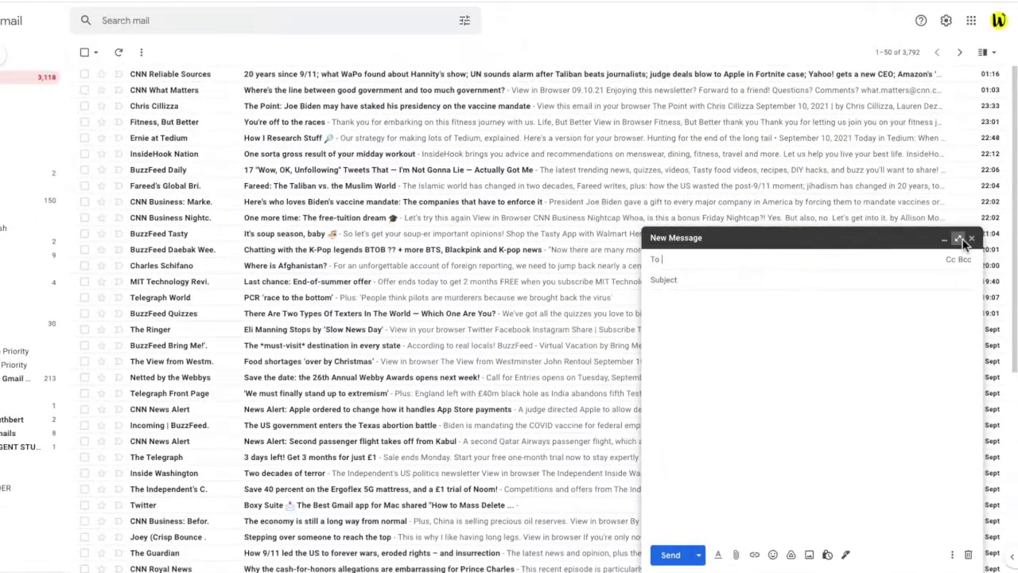
Step: Expand the new message to full screen and bring up the Insert photo dialog
click(959, 239)
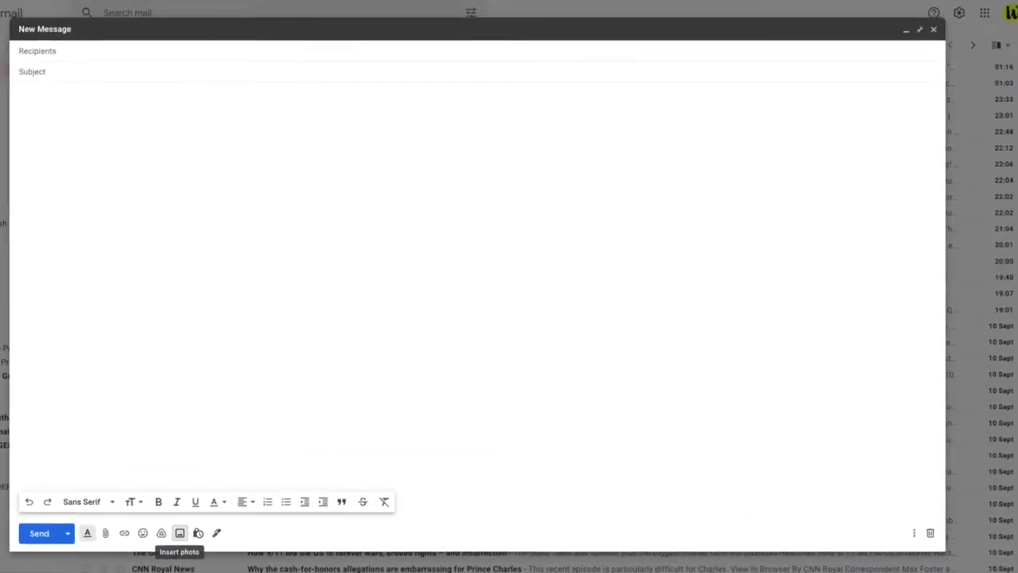
click(180, 533)
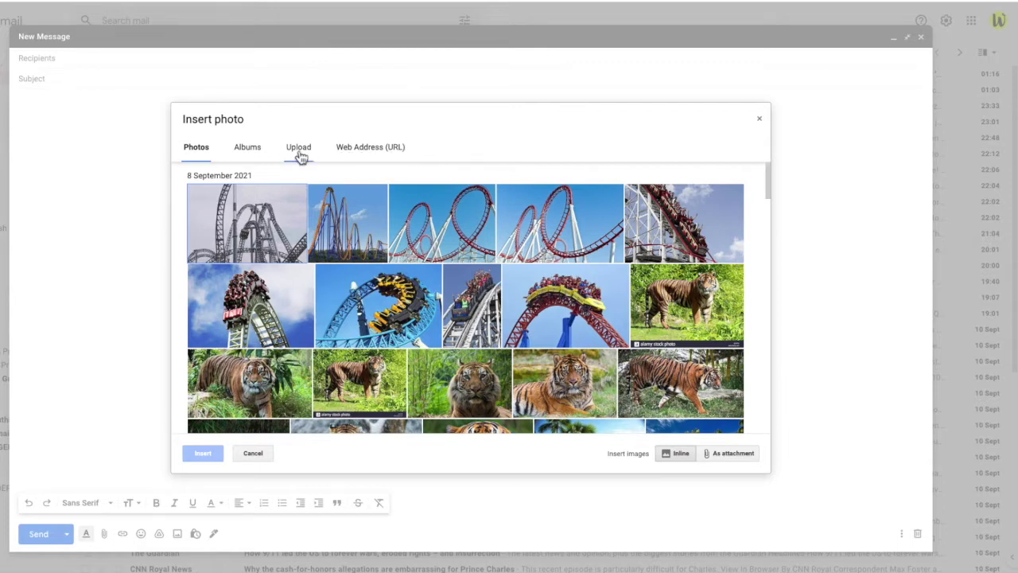
Step: Look through the Albums and Upload tabs, then switch to the Web Address (URL) tab
click(249, 159)
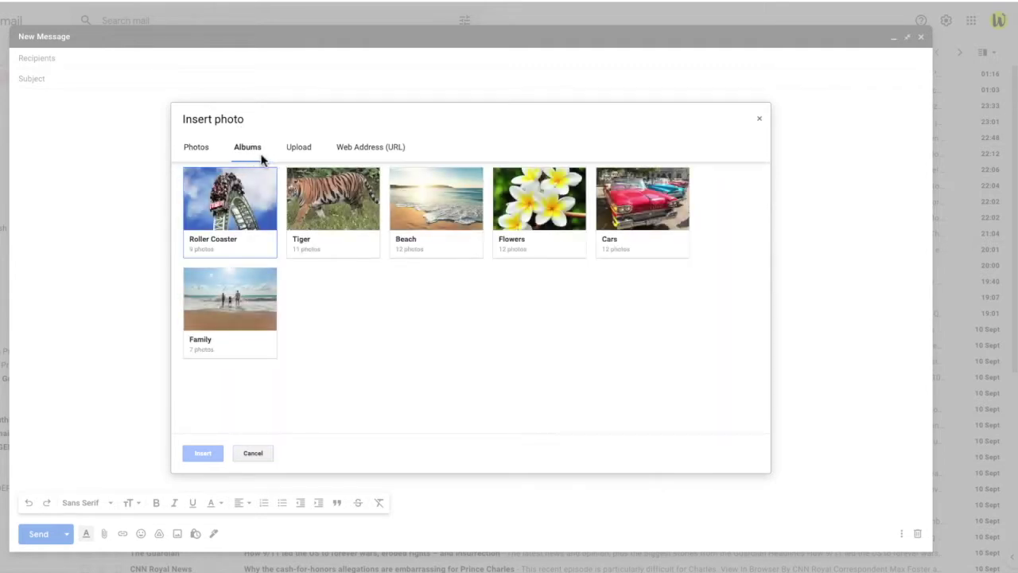
click(303, 158)
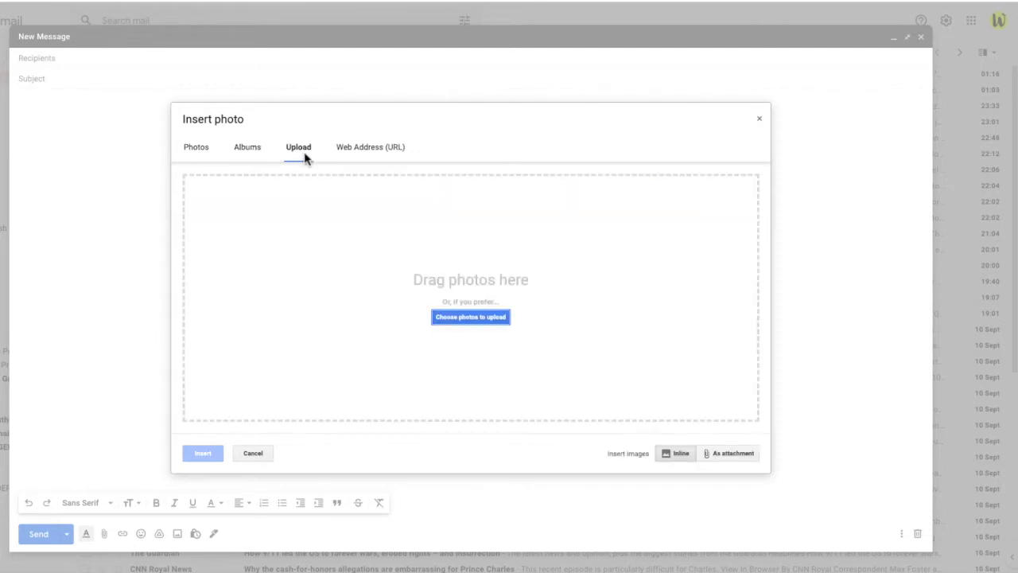
click(366, 156)
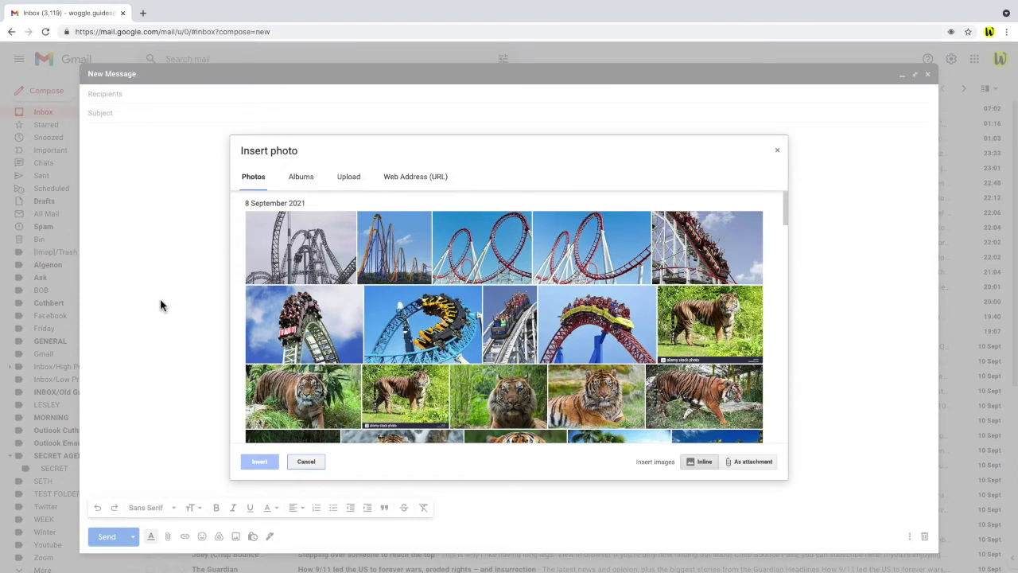
Step: Select the roller-coaster photo showing riders on a green track
click(307, 336)
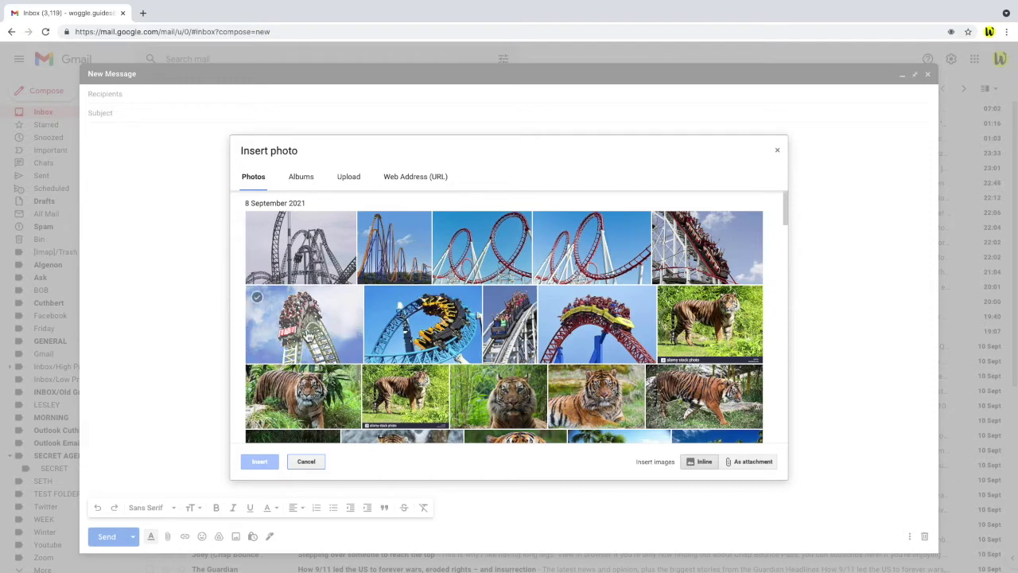
Step: Select the red-loop coaster photo with the riders photo, tiger unselected, images set to Inline
click(307, 336)
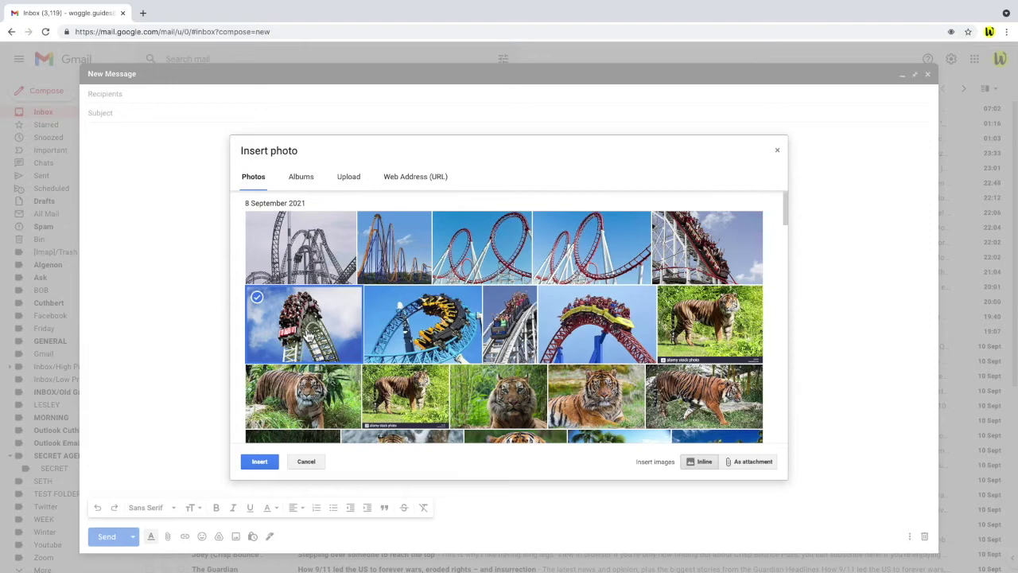
click(575, 260)
click(692, 325)
click(692, 325)
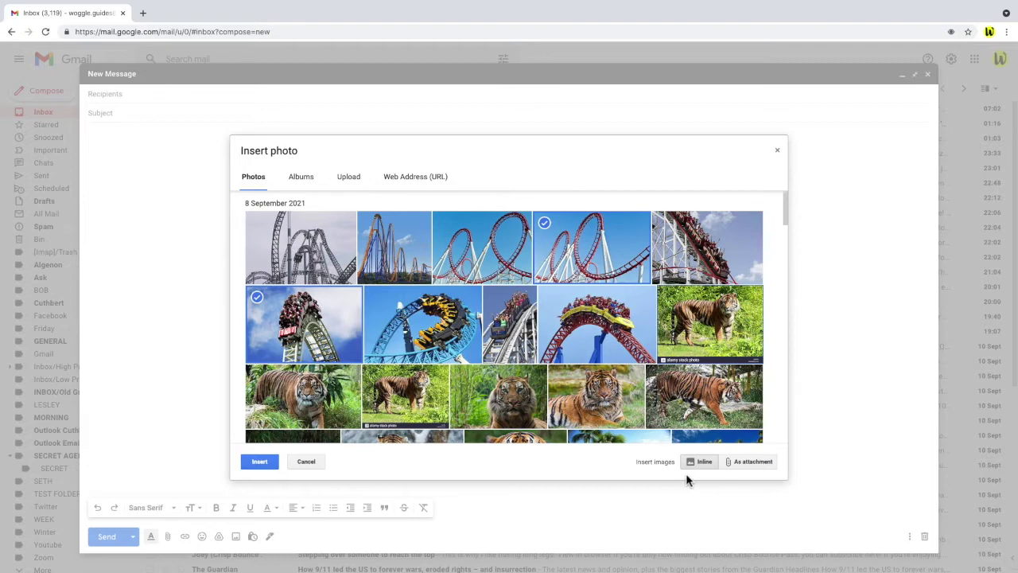
click(740, 465)
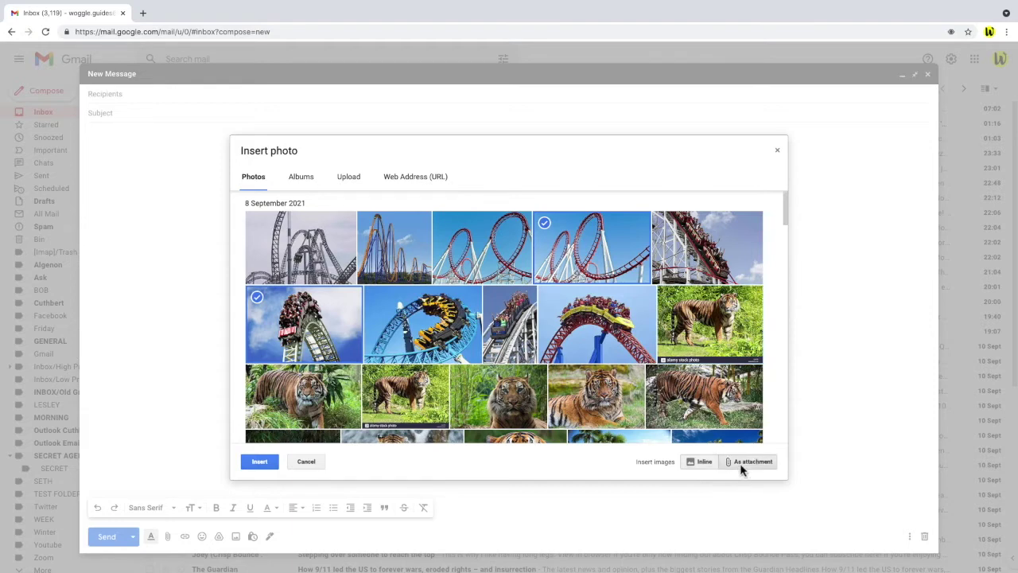
click(691, 469)
click(738, 464)
click(689, 473)
click(267, 465)
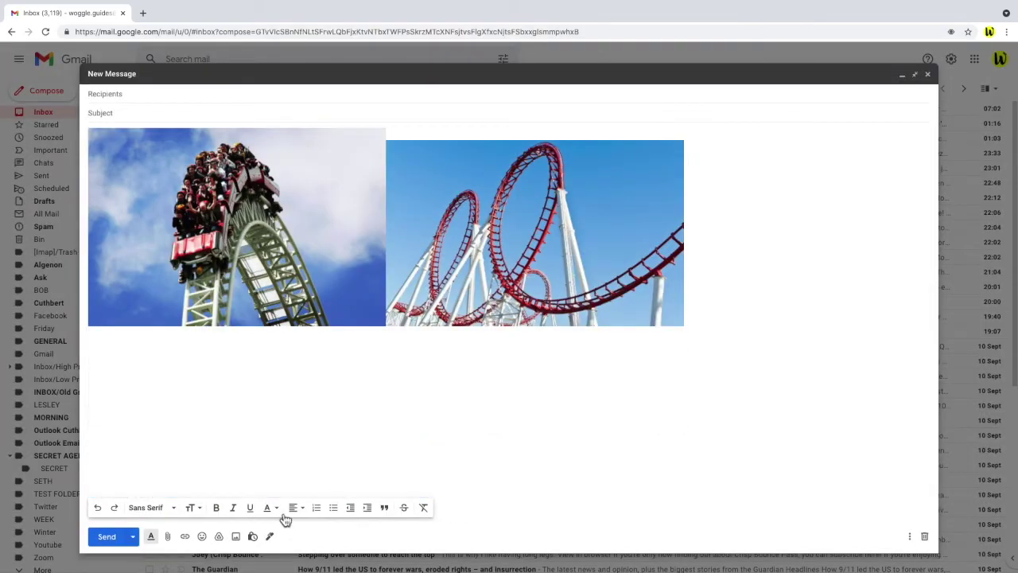
Step: Undo the inserted coaster photos and reopen Insert photo on its Upload tab
key(ctrl+z)
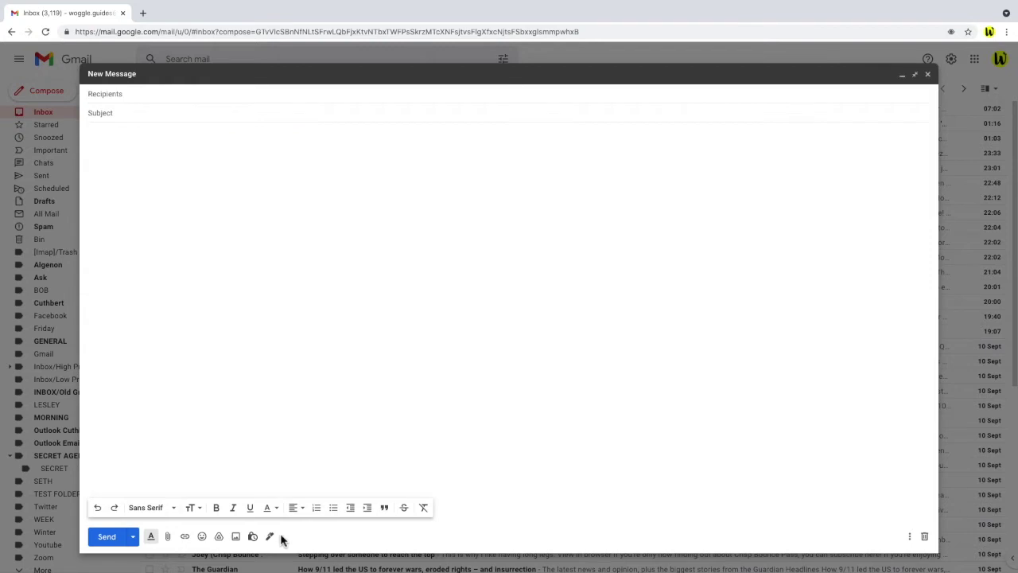
click(237, 537)
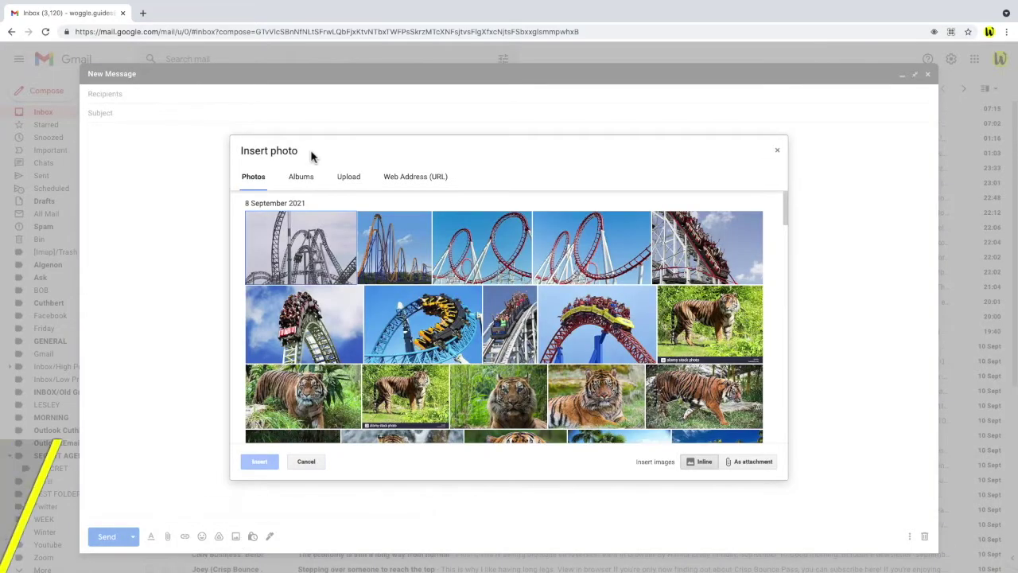
click(344, 176)
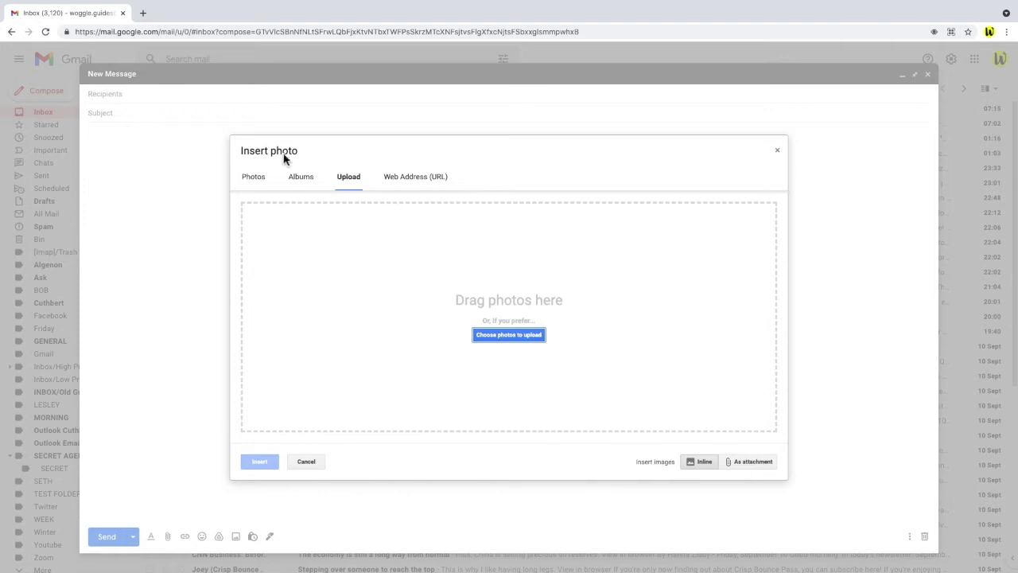
mouse_move(27, 5)
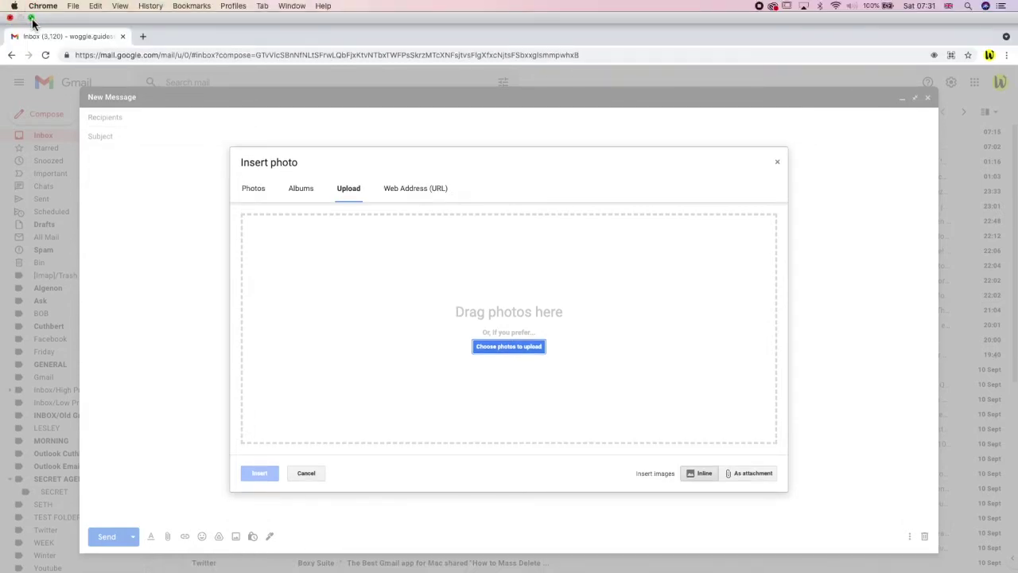
Step: Exit browser full screen, drag Roller Coaster.jpg inline into the message, then delete it
click(30, 18)
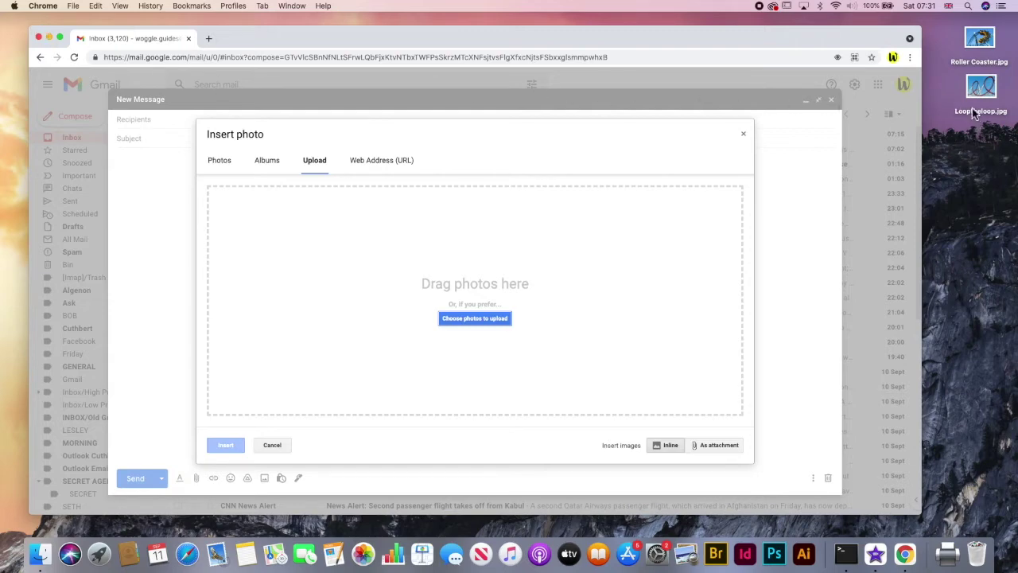
click(984, 46)
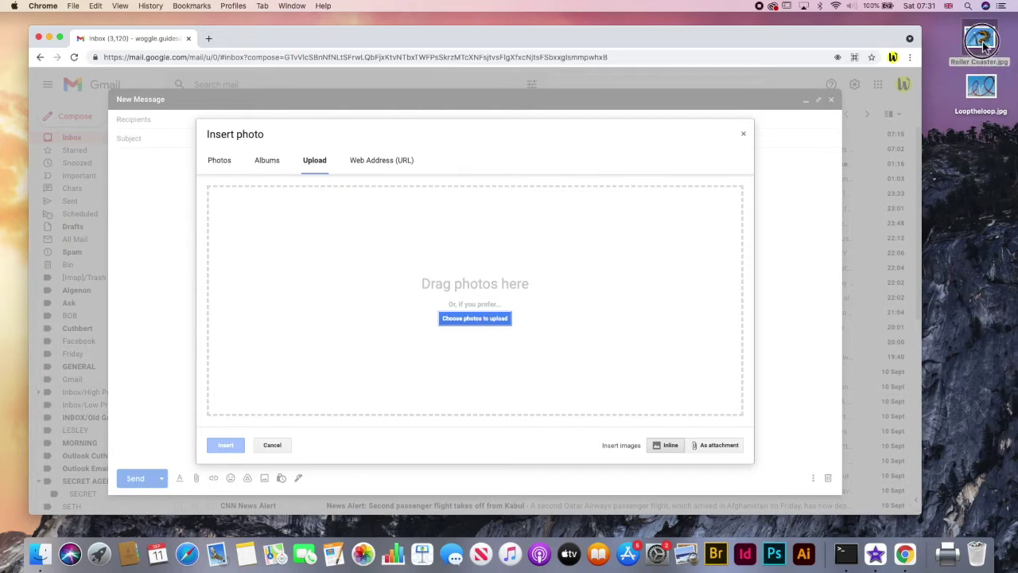
drag(984, 46, 675, 249)
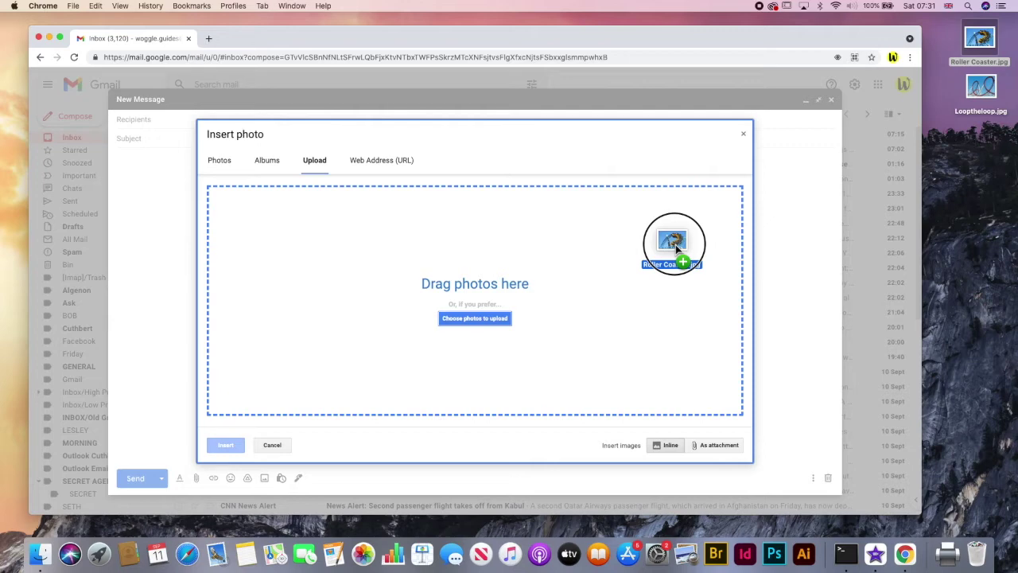
drag(675, 244, 675, 248)
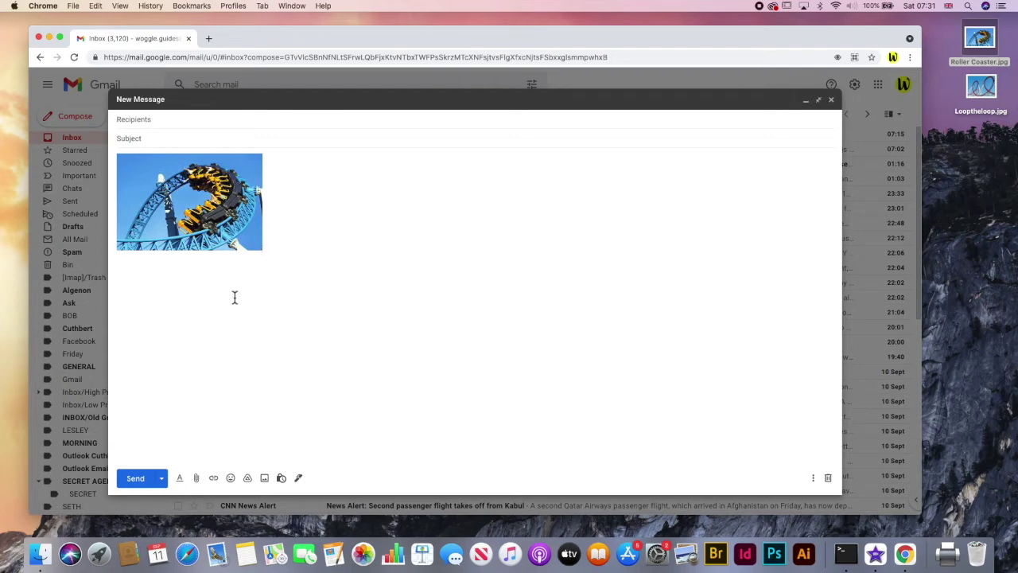
key(BackSpace)
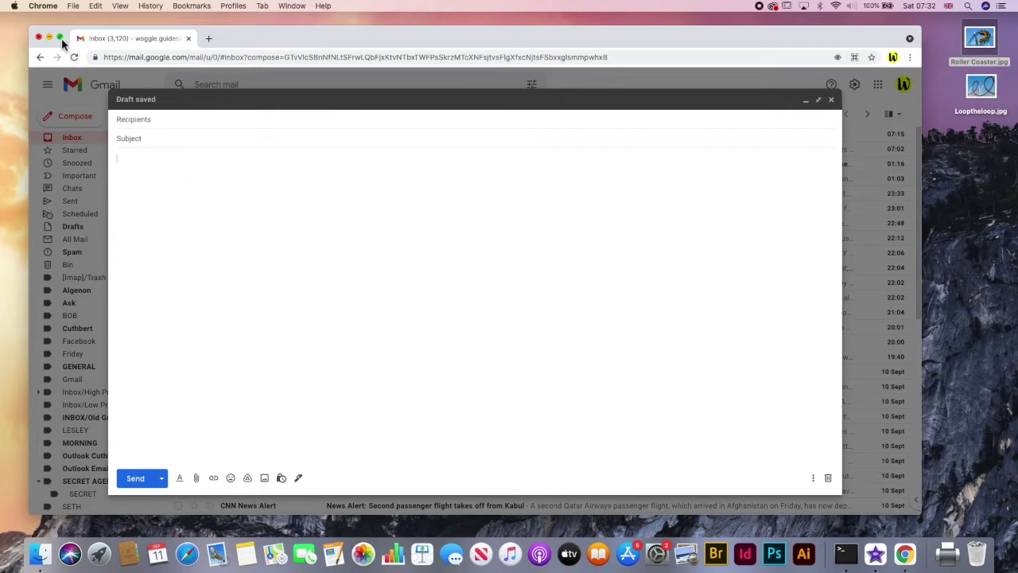
Step: Return the browser to full screen and bring up the Insert photo Upload area
click(61, 38)
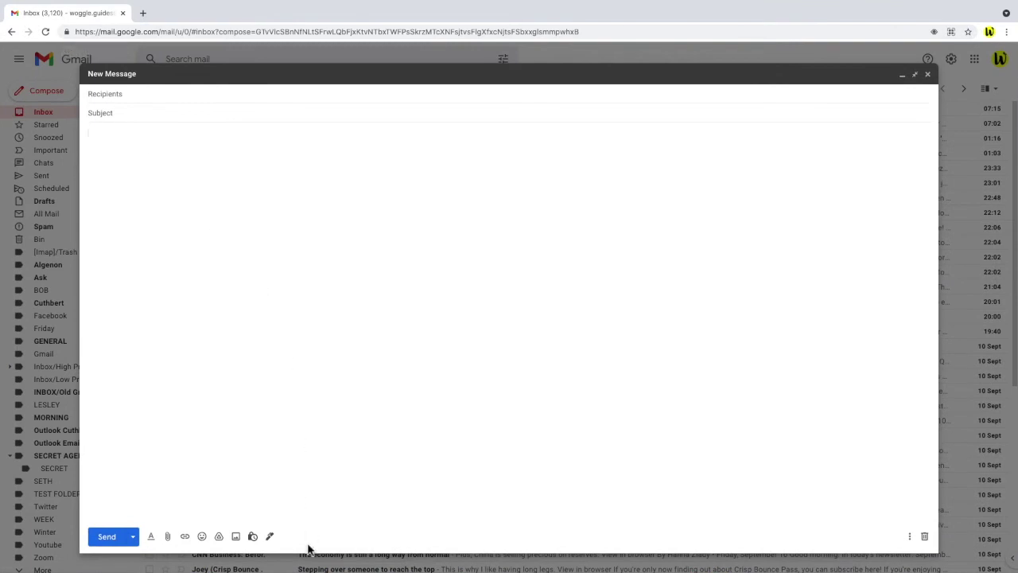
click(235, 536)
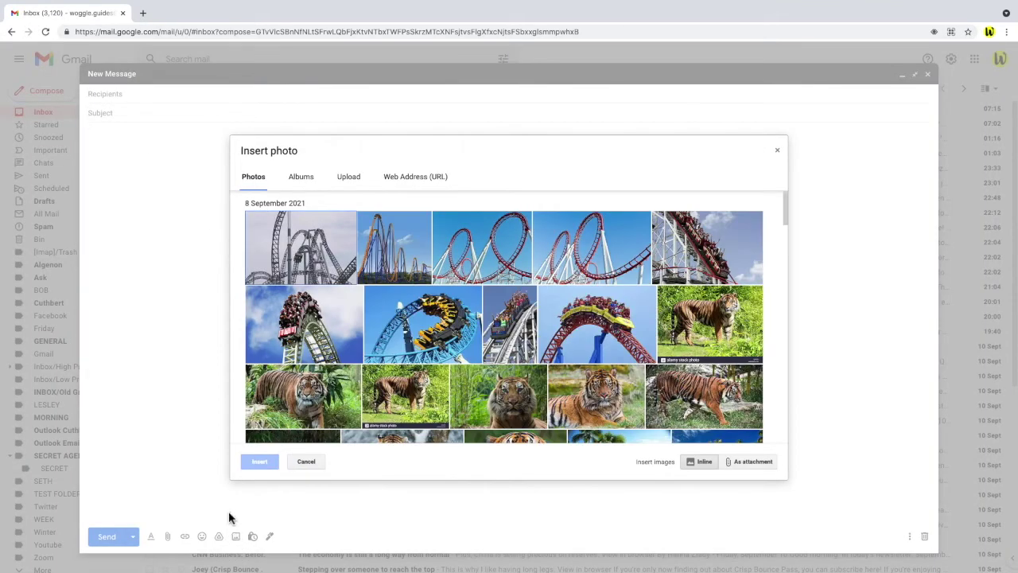
click(355, 178)
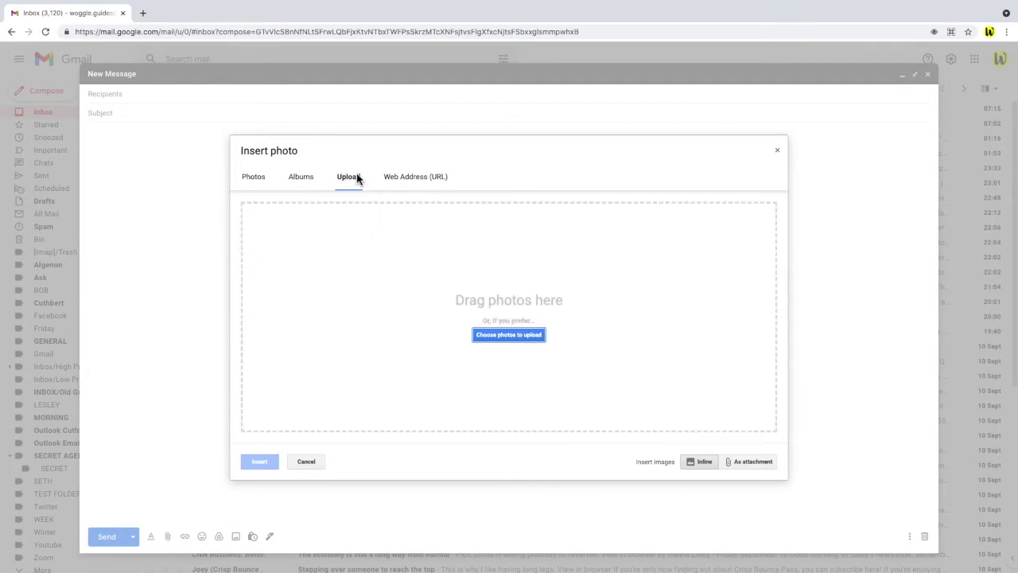
Step: Upload the fastest-coaster image, images (2).jpg and the roller-coasters PNG from the Roller Coasters folder
click(509, 335)
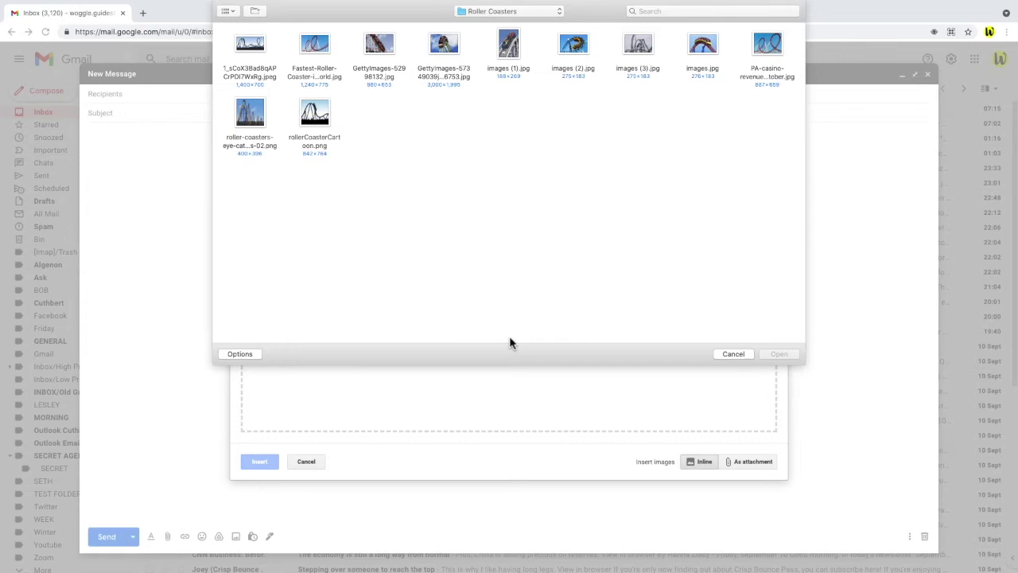
click(317, 46)
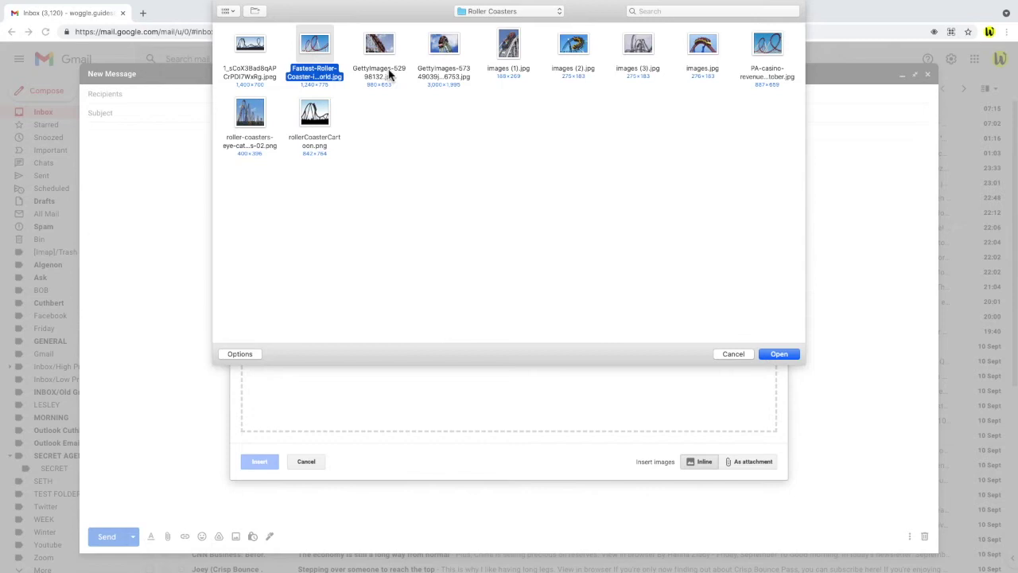
super+click(573, 53)
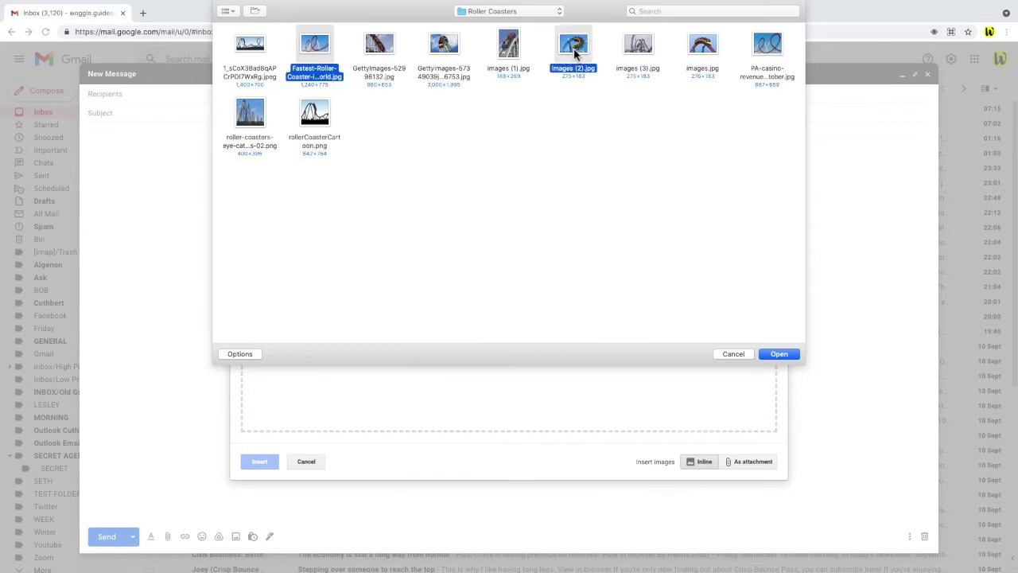
super+click(249, 127)
click(789, 354)
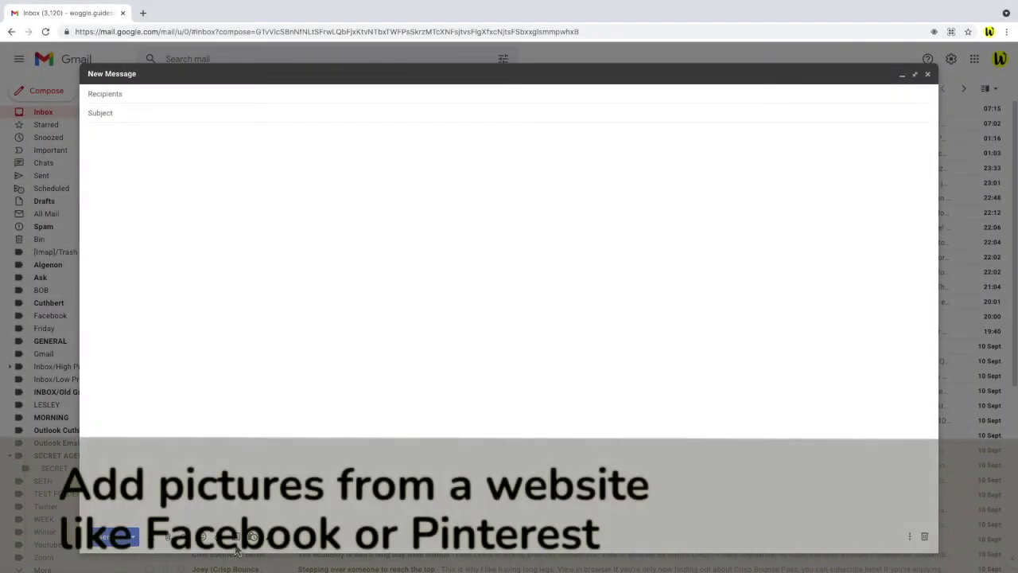
Step: Bring up Insert photo set to the Web Address (URL) option
click(237, 539)
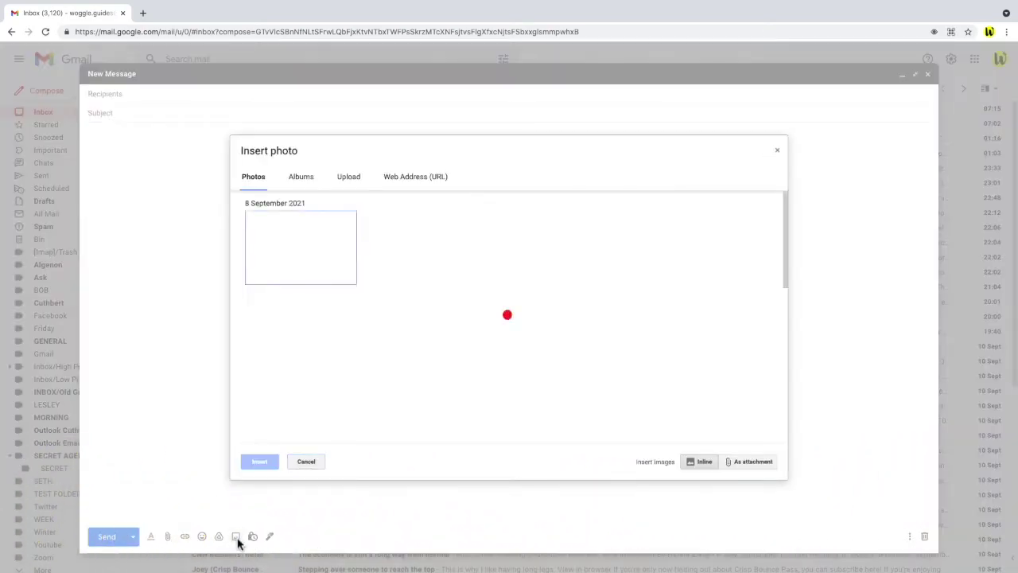
click(448, 181)
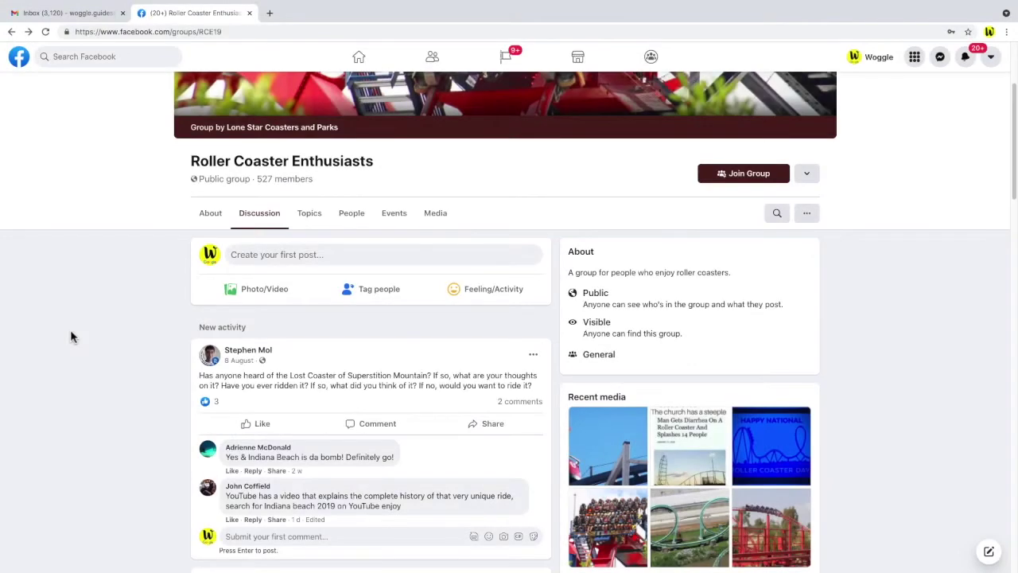
Step: Open the black-track coaster photo full size from the group's Recent media, then return to Gmail
scroll(70, 329, down, 3)
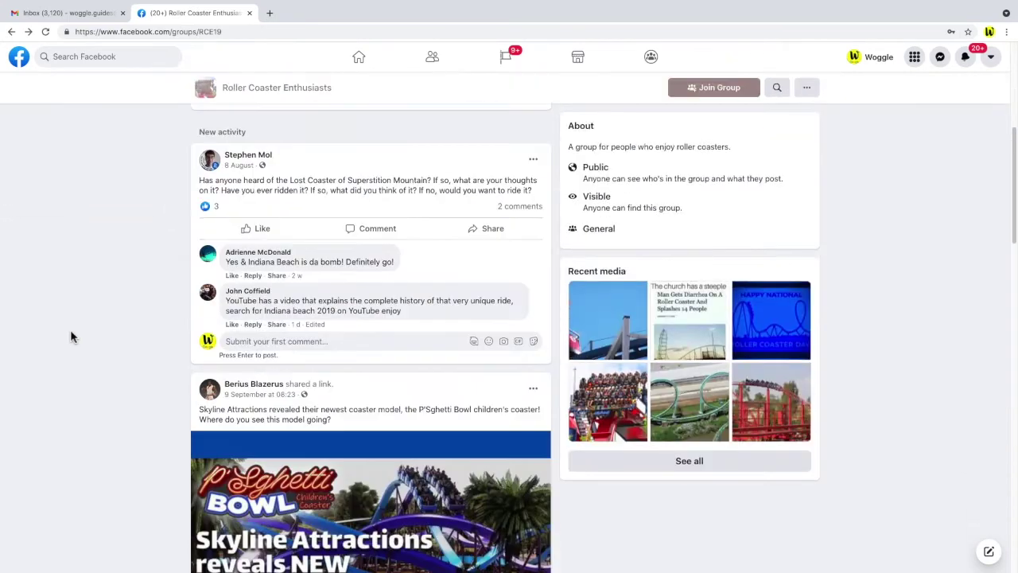
click(688, 460)
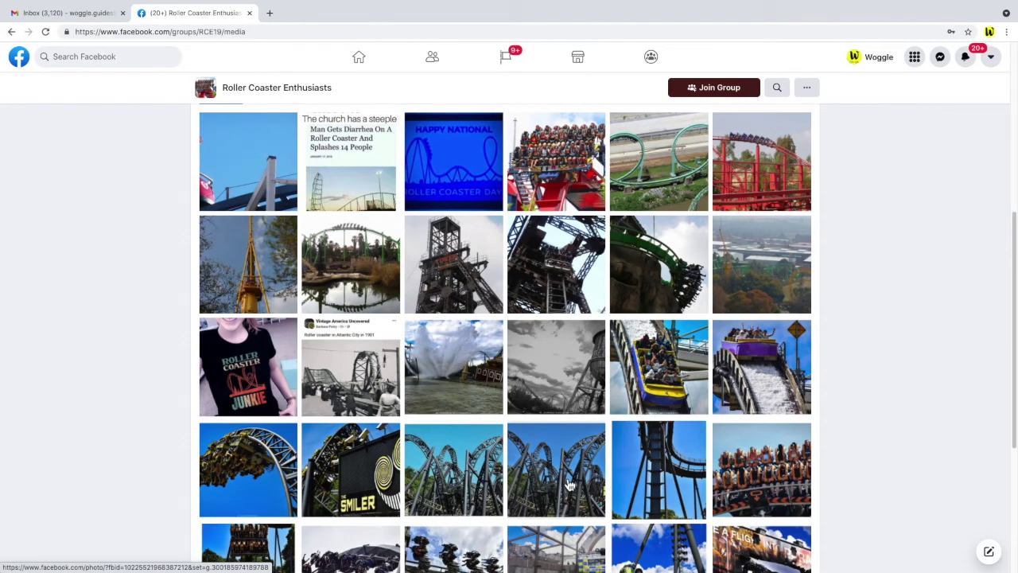
click(570, 486)
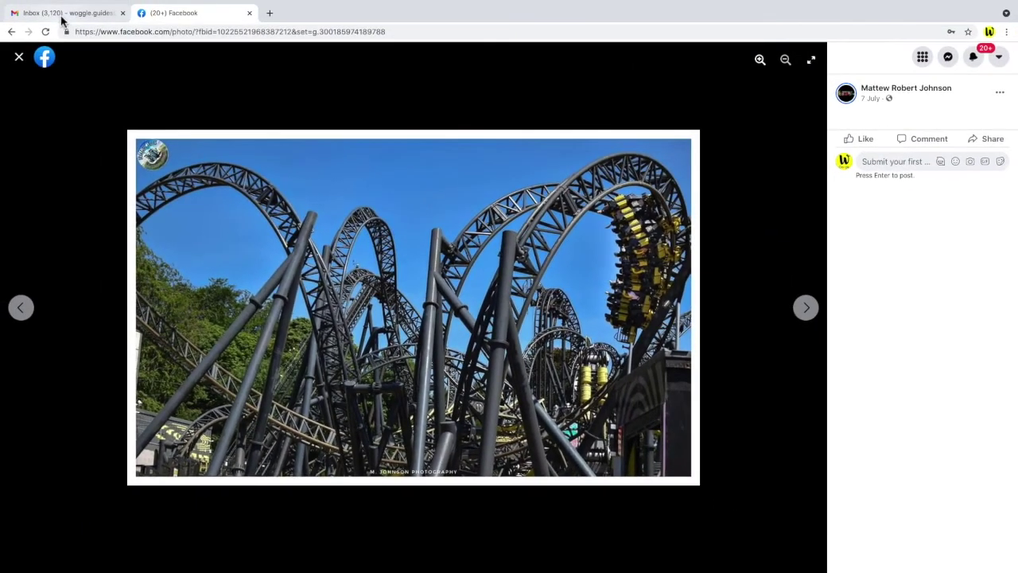
click(63, 14)
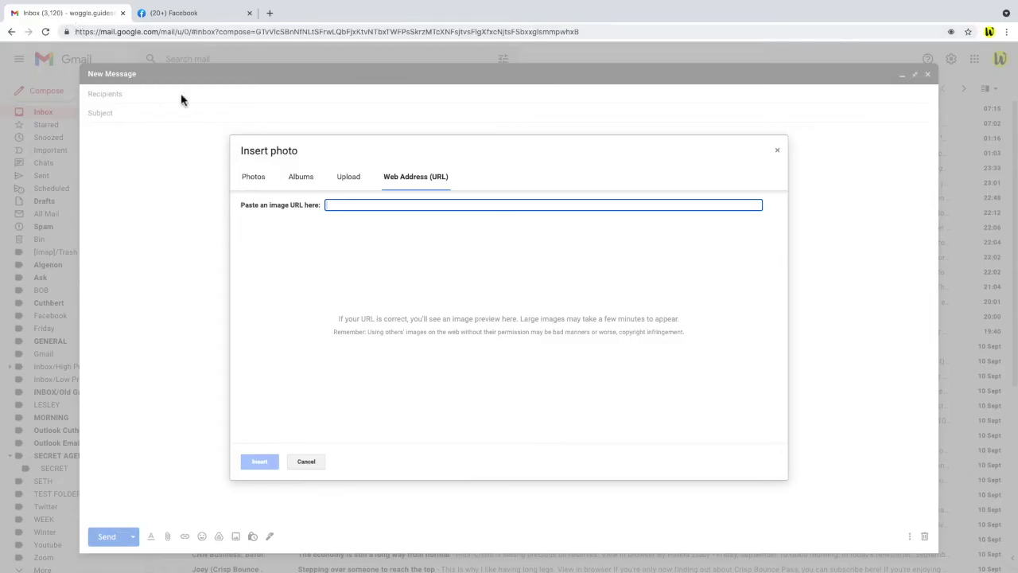
Step: Paste the copied Facebook image address into the image URL field to preview the coaster photo
click(339, 204)
right_click(340, 204)
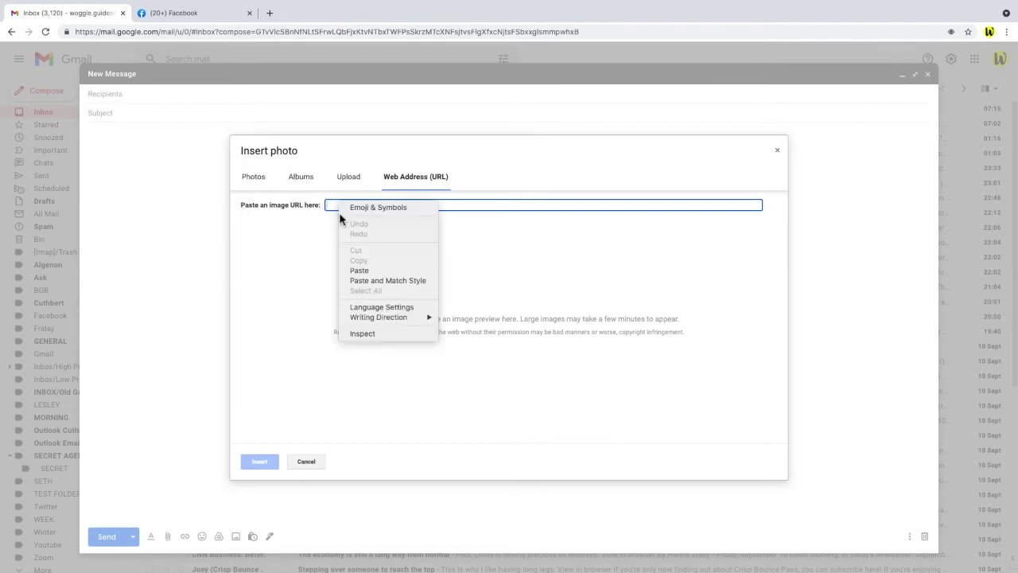
click(359, 270)
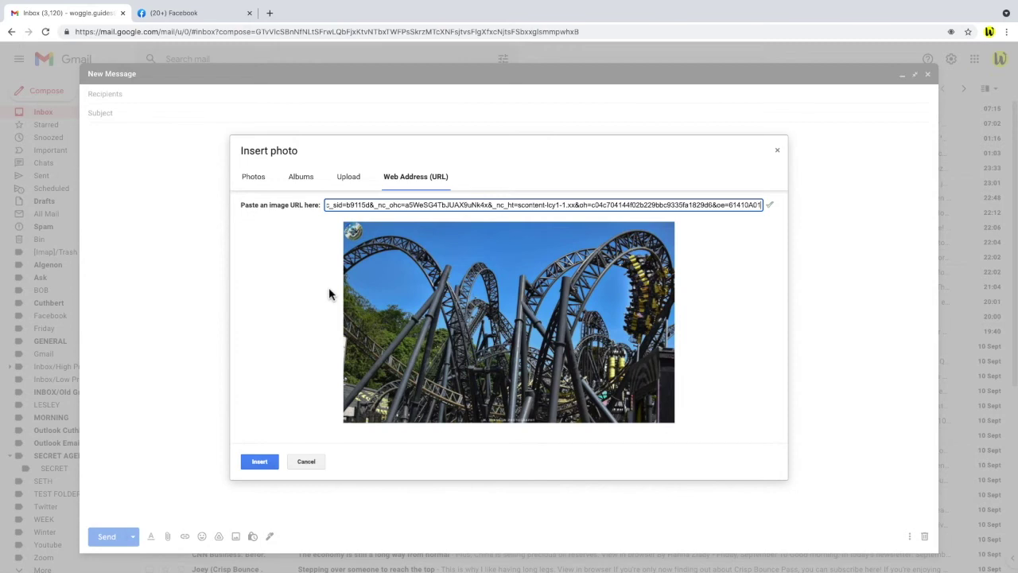
Step: Insert the previewed coaster photo inline in the message body and resize it to Small
click(268, 470)
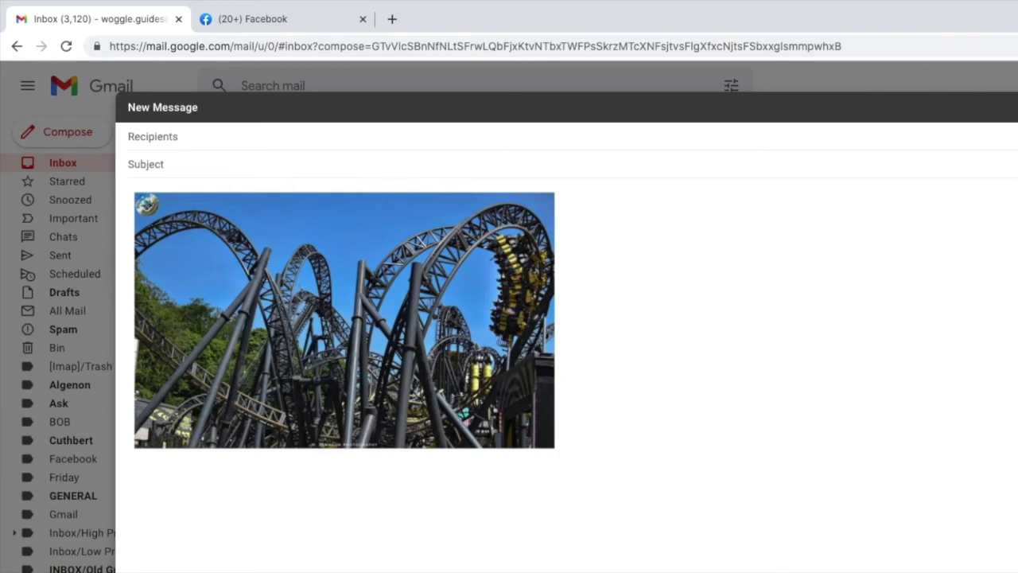
click(550, 442)
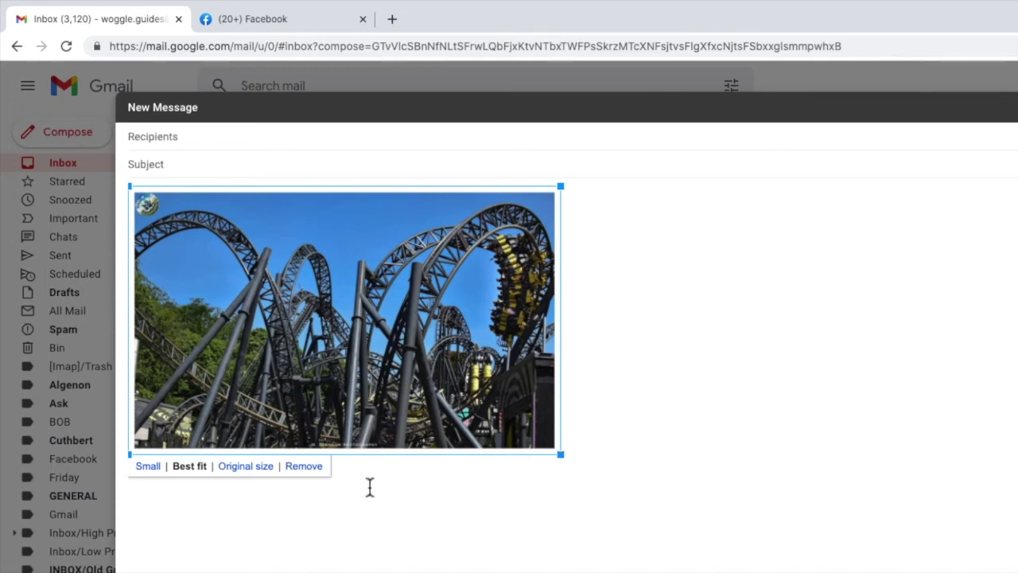
click(150, 471)
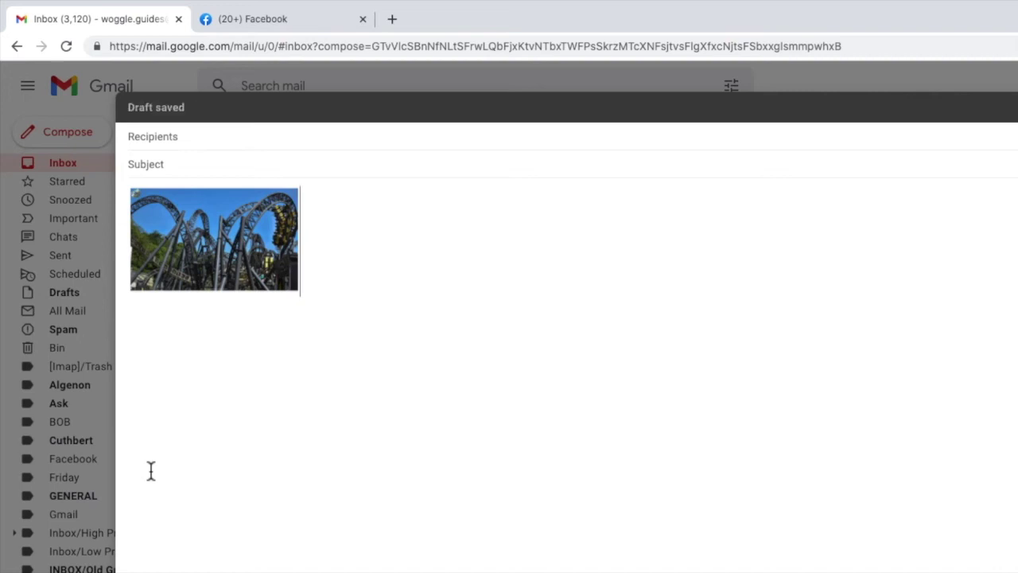
Step: Set the inline photo to Best fit, then drag its lower-right corner to enlarge it further
click(275, 267)
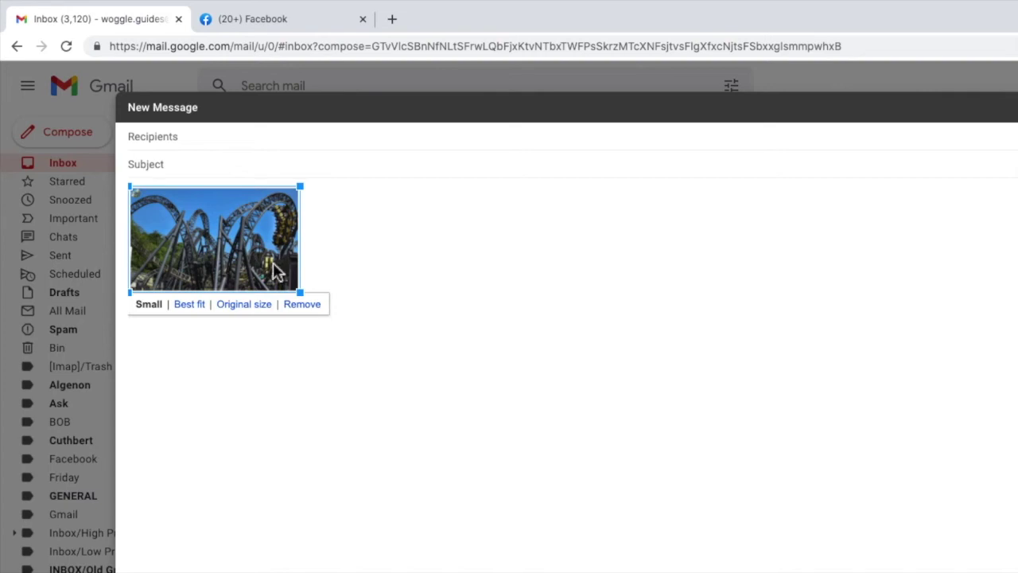
click(191, 304)
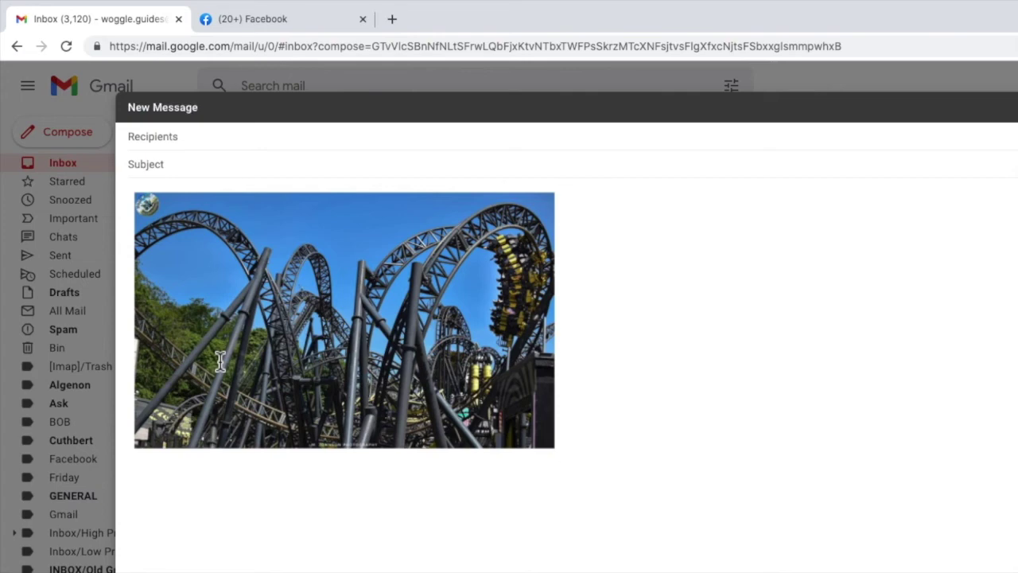
click(245, 368)
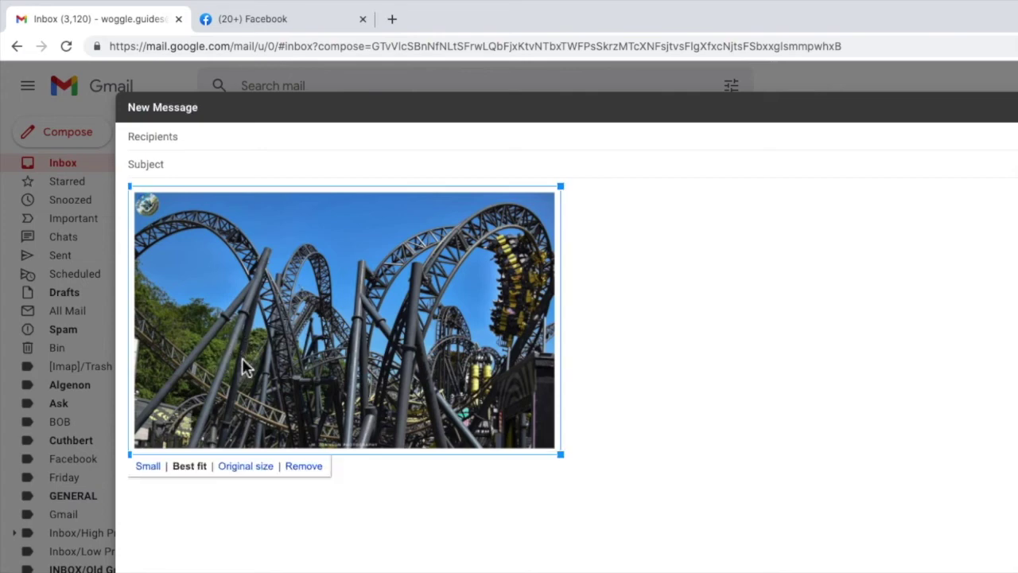
click(565, 458)
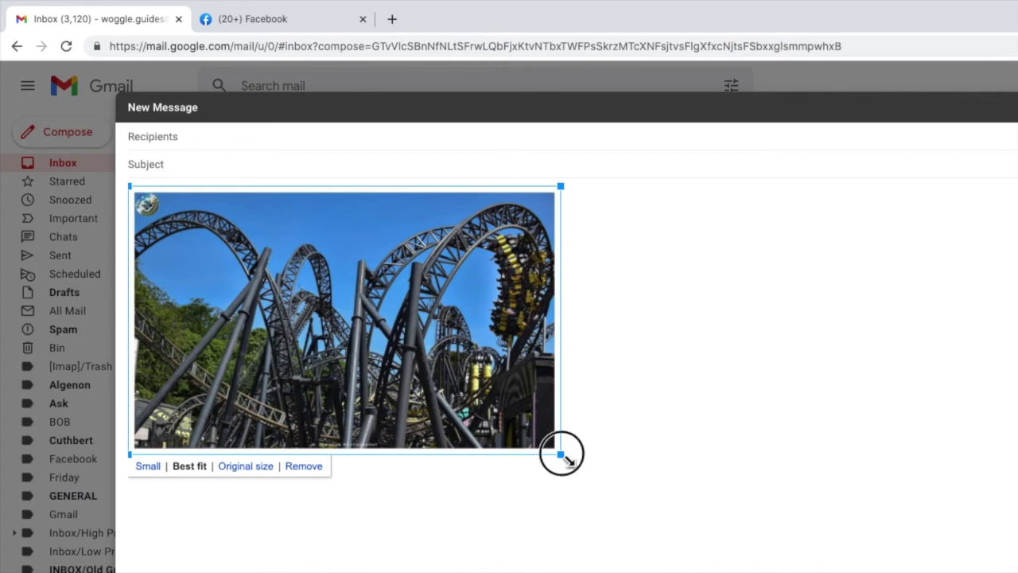
drag(561, 454, 777, 545)
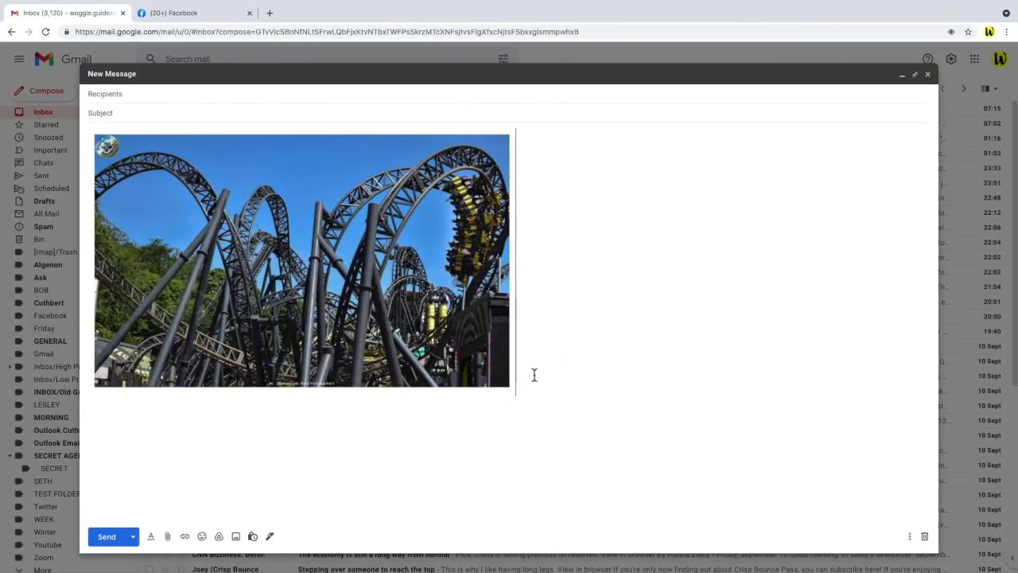
Step: Switch the photo to Original size, then drag its lower-right corner inward to a medium size
click(620, 472)
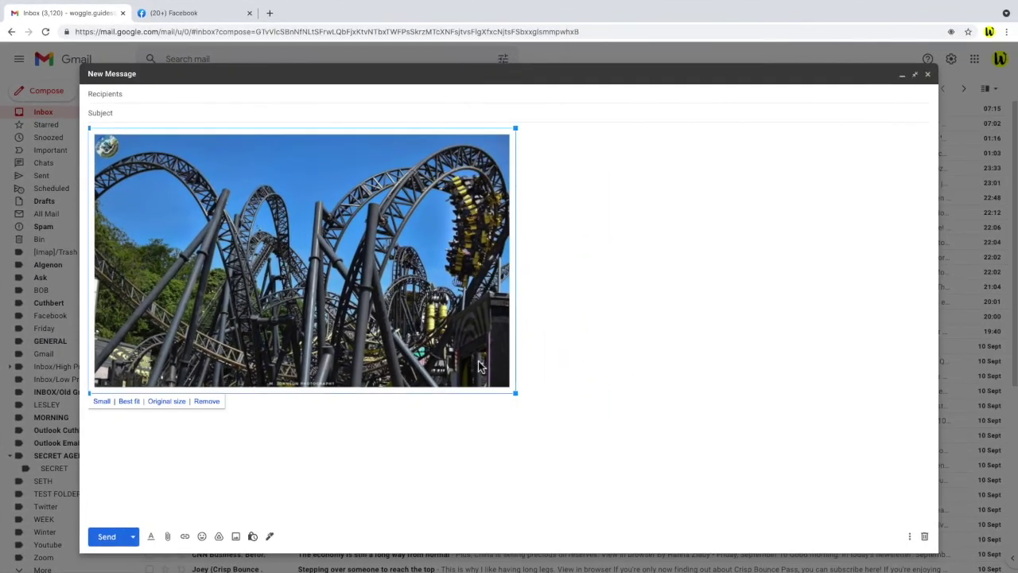
click(167, 401)
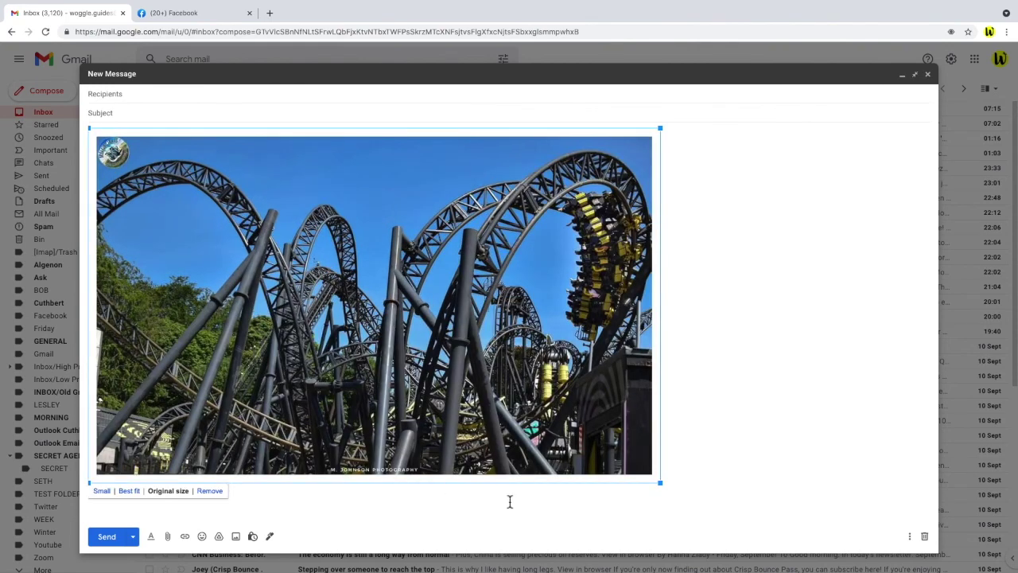
drag(660, 483, 548, 415)
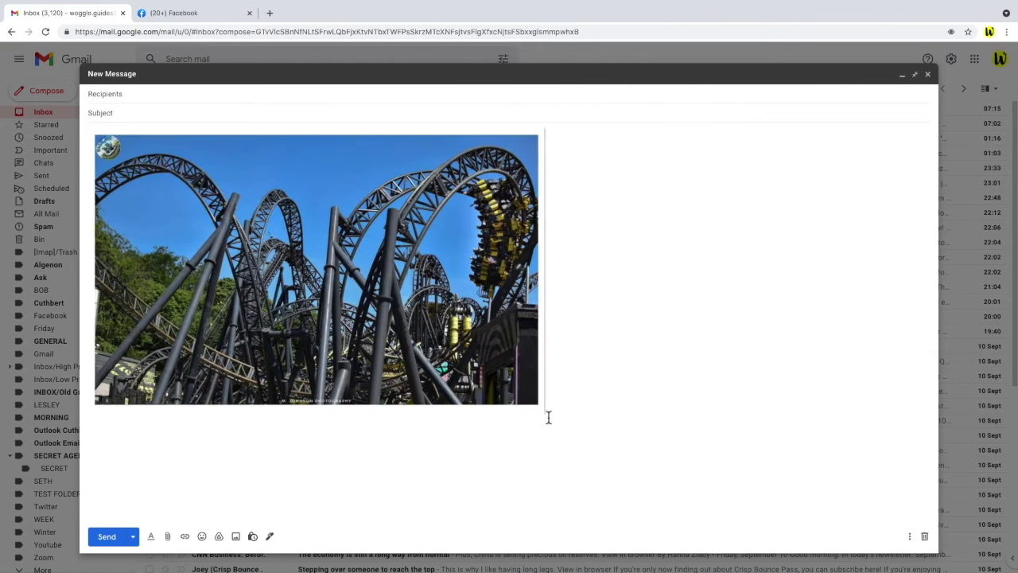
click(494, 391)
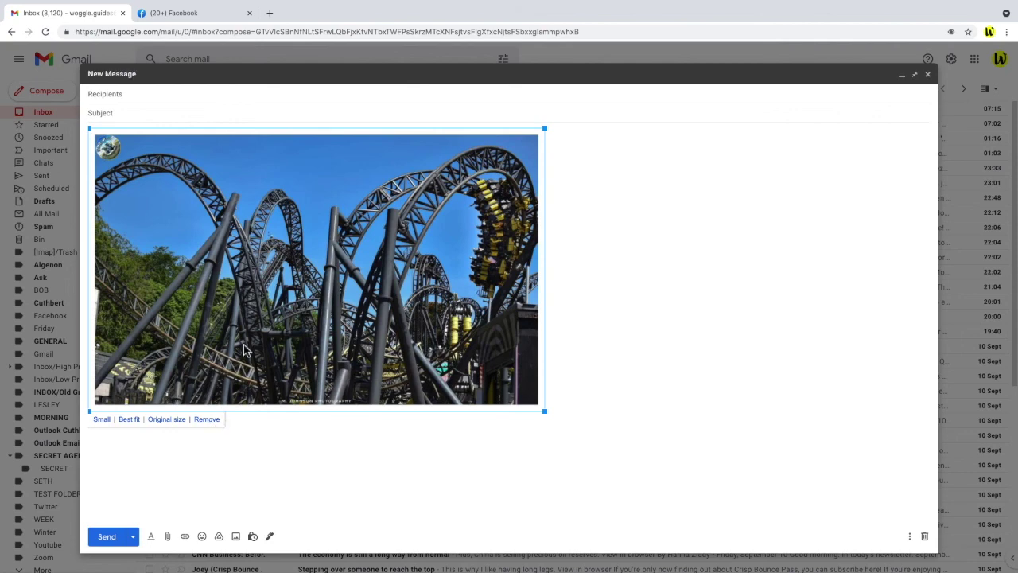
Step: Choose the suggested contact as recipient and enter the subject 'Photo for you'
click(152, 97)
text(wo)
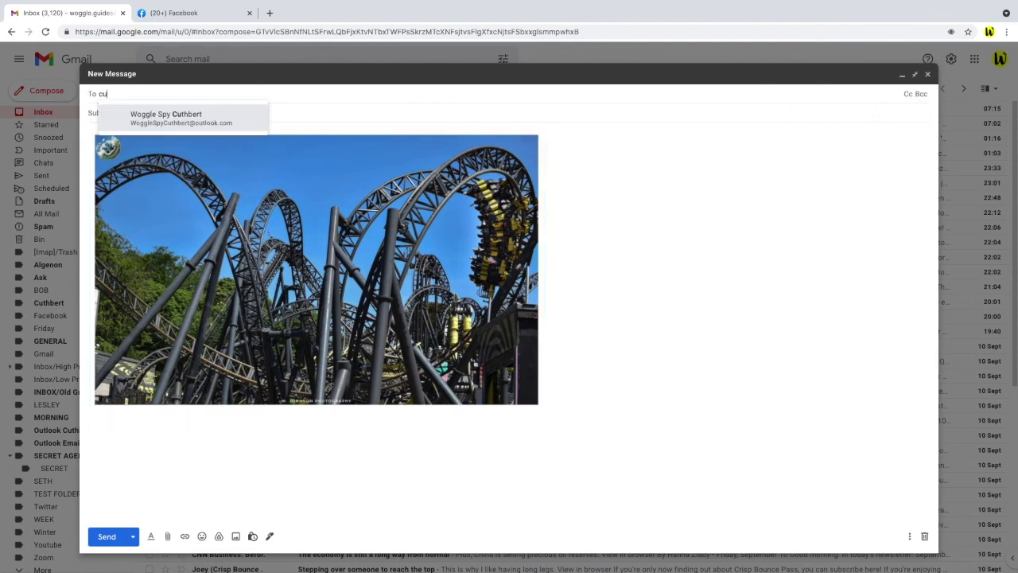
key(Return)
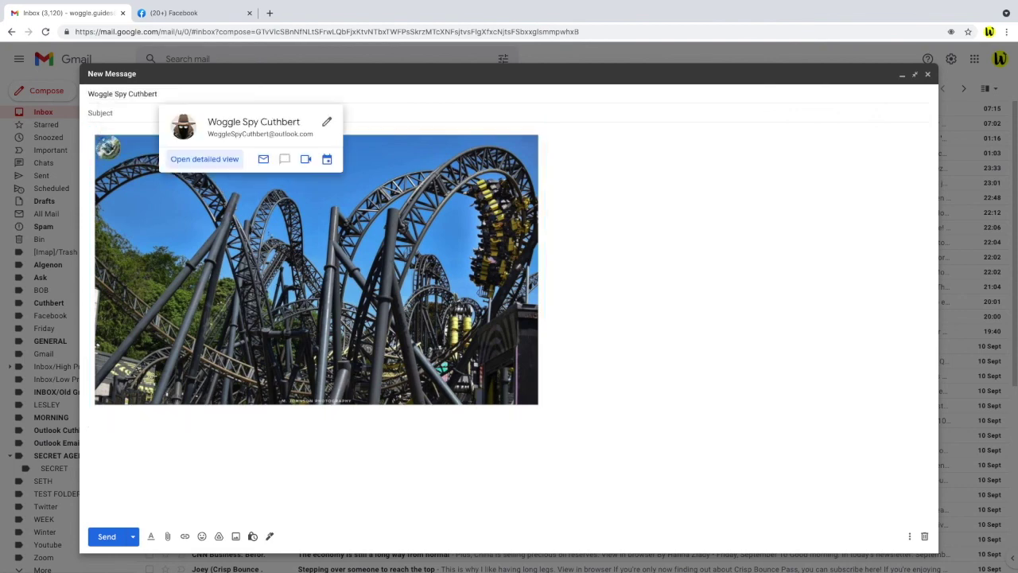
key(Tab)
text(Photo for you)
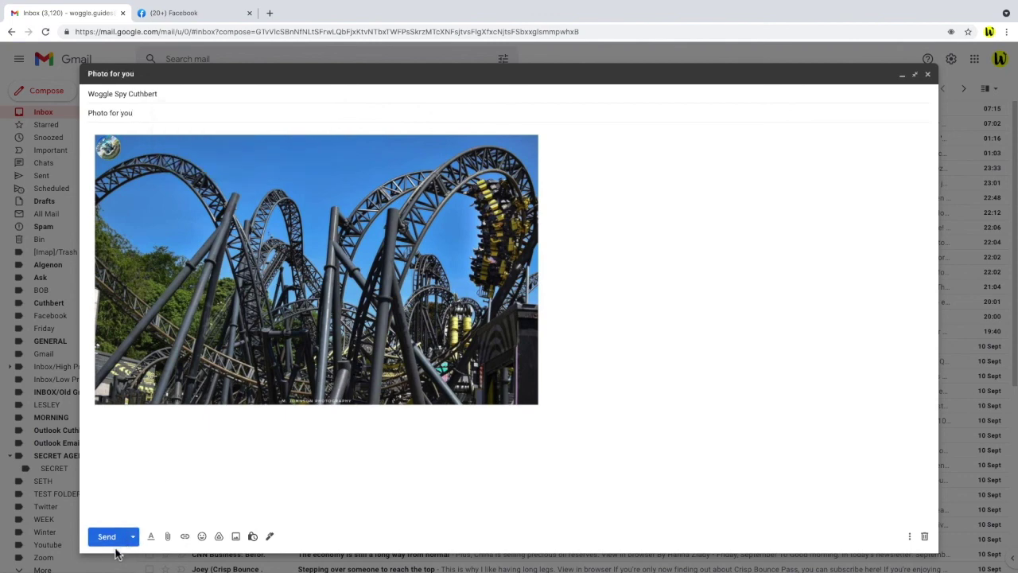
Step: Send the finished message containing the coaster photo
click(116, 545)
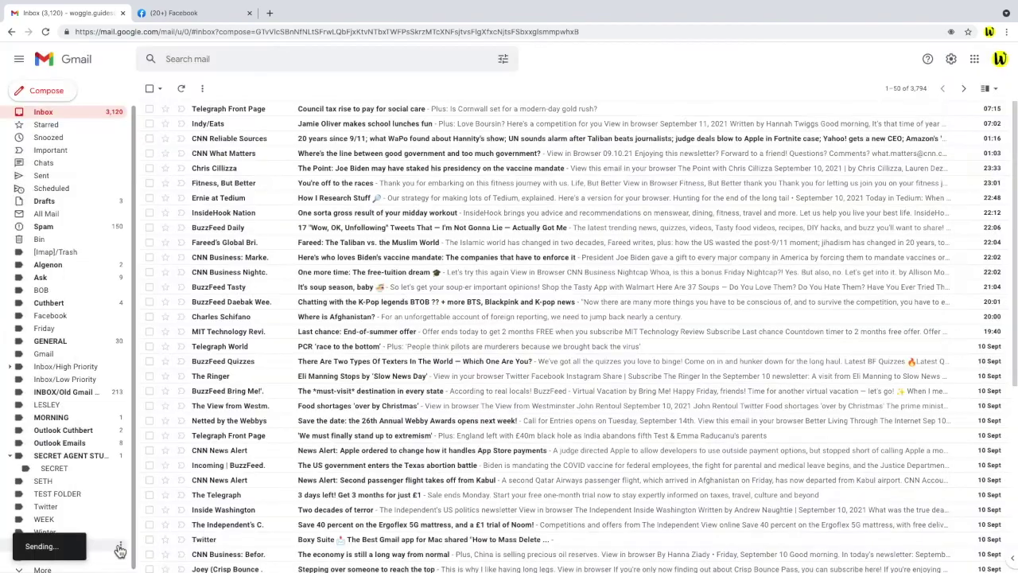